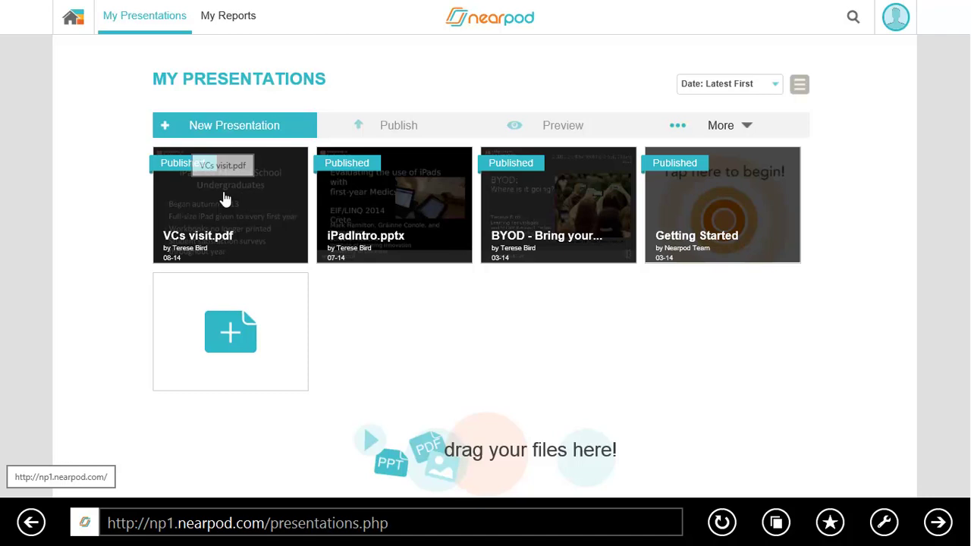
Step: Open the VCs visit.pdf presentation in edit mode, accepting that it becomes unpublished
click(223, 198)
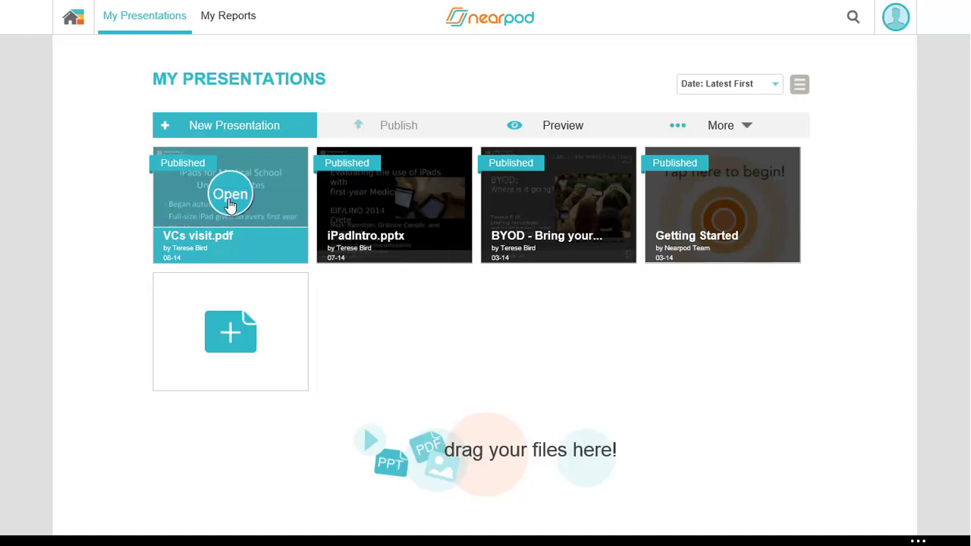
double_click(230, 195)
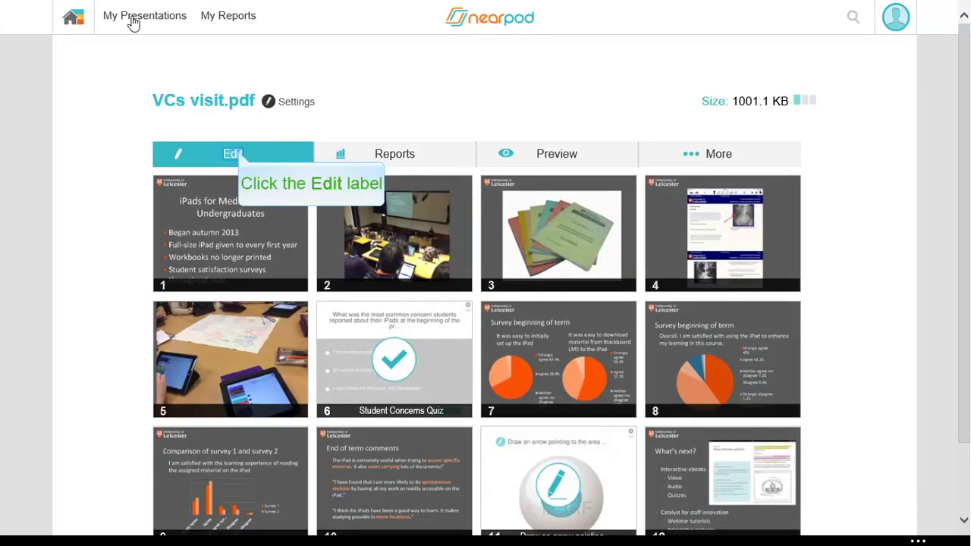
click(238, 154)
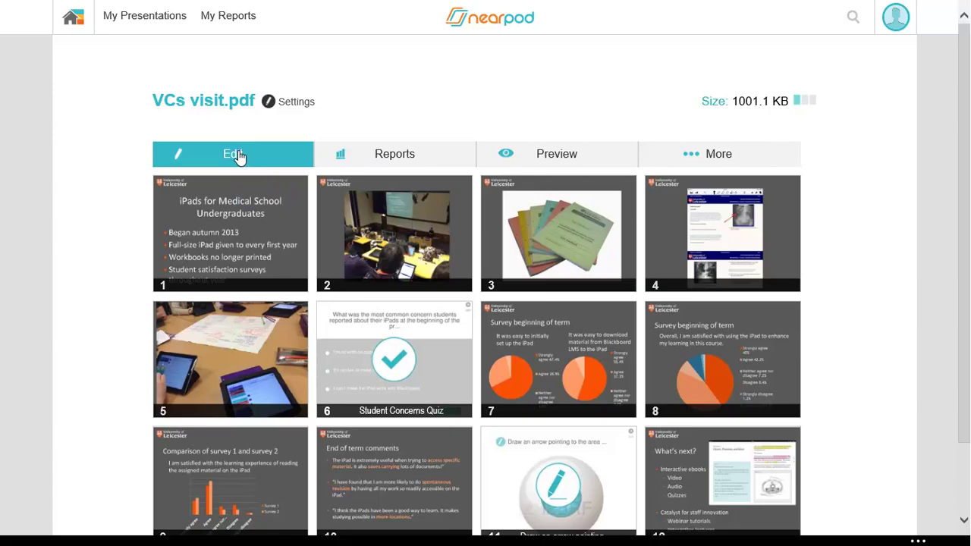
click(238, 155)
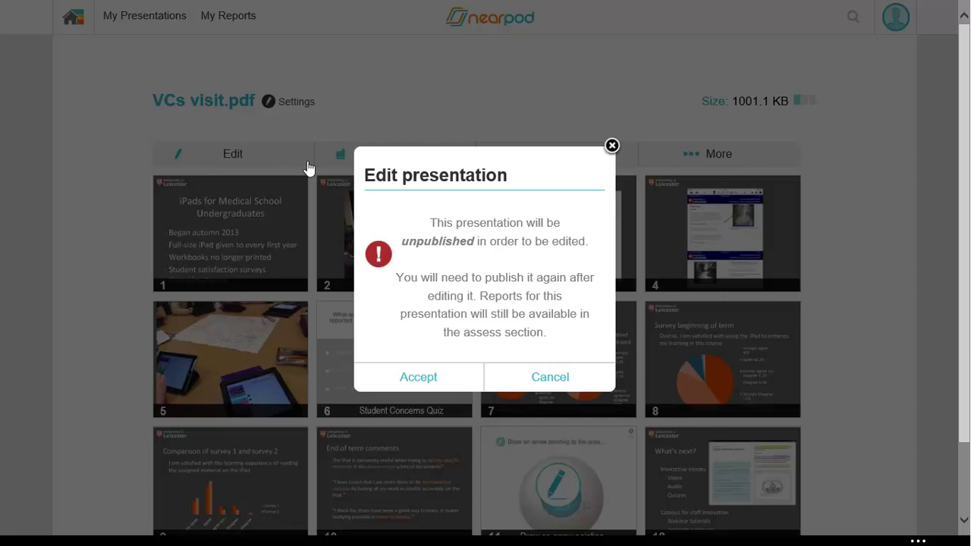
click(416, 379)
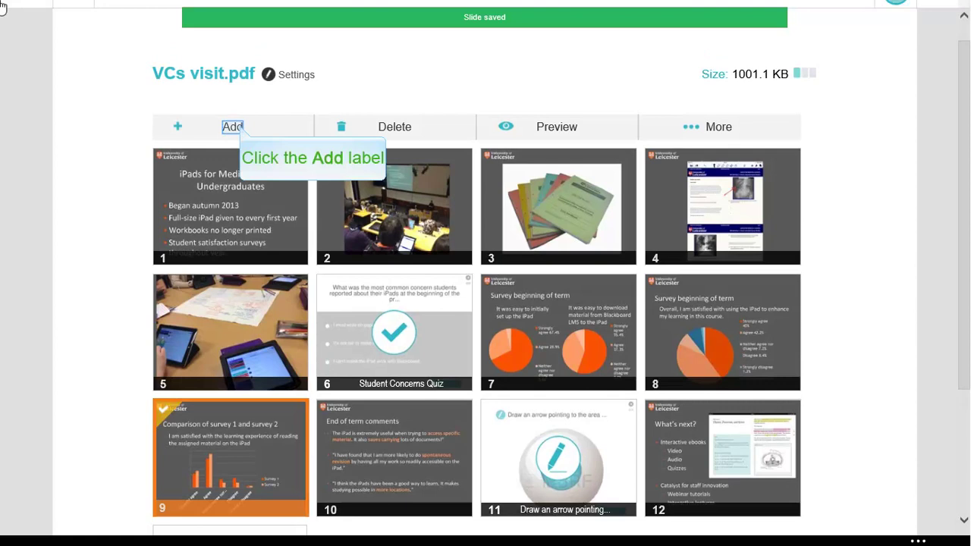
Step: Show the activity types (open ended question, poll, quiz, draw it) for a new slide
click(239, 131)
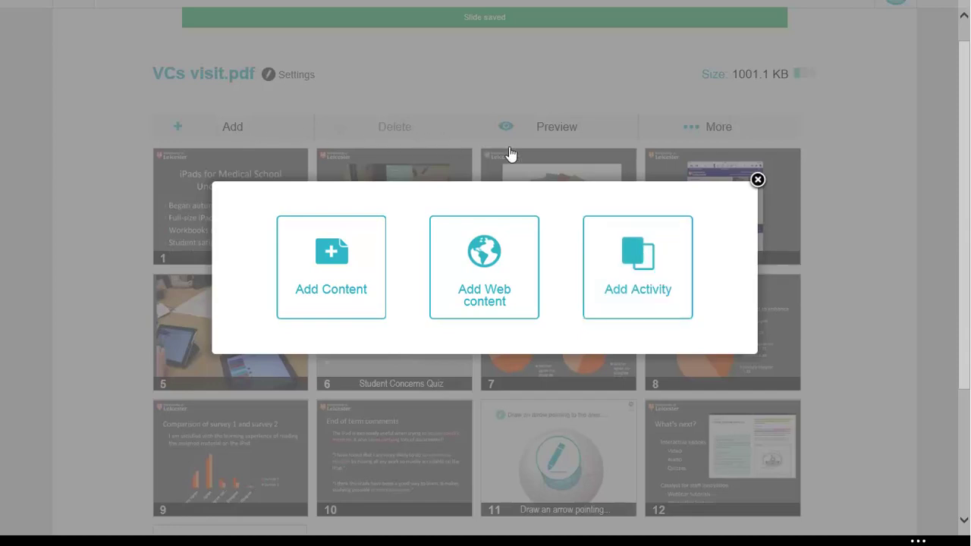
click(641, 251)
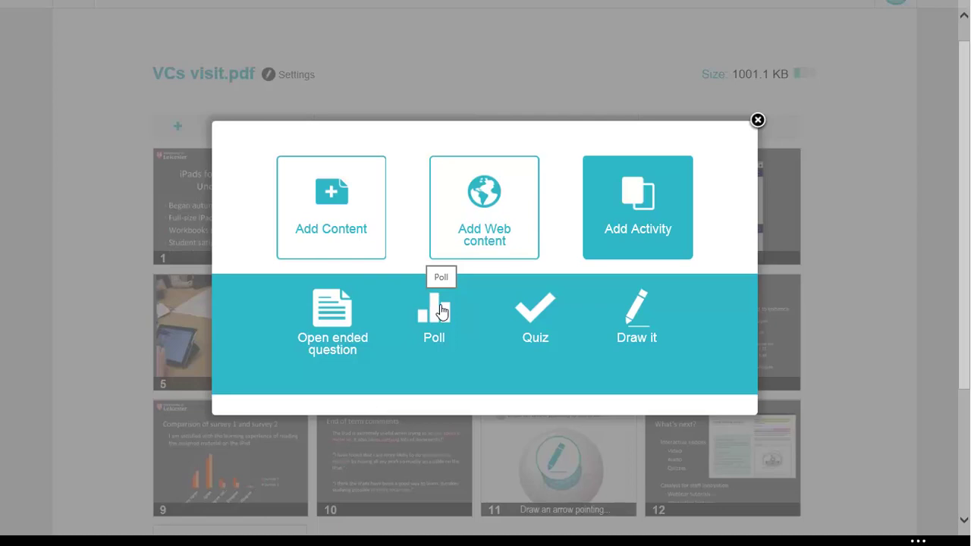
Step: Create a poll asking 'Which level of medical students should be given iPads?'
click(443, 311)
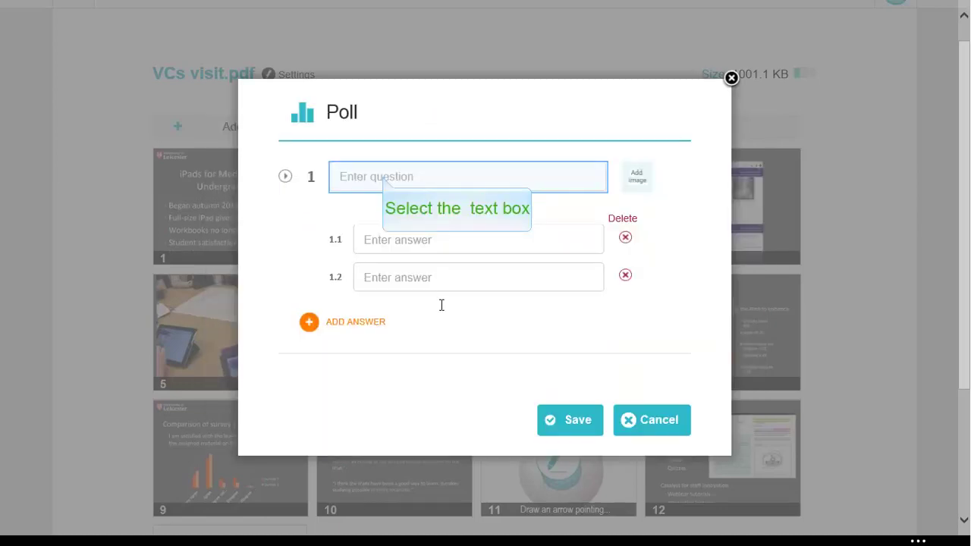
click(384, 176)
text(Which stu)
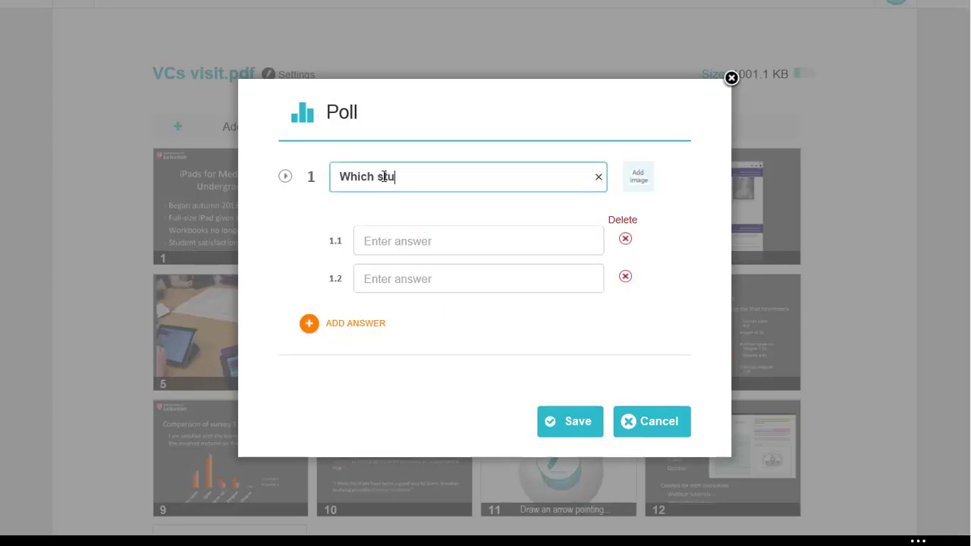
text(dents should)
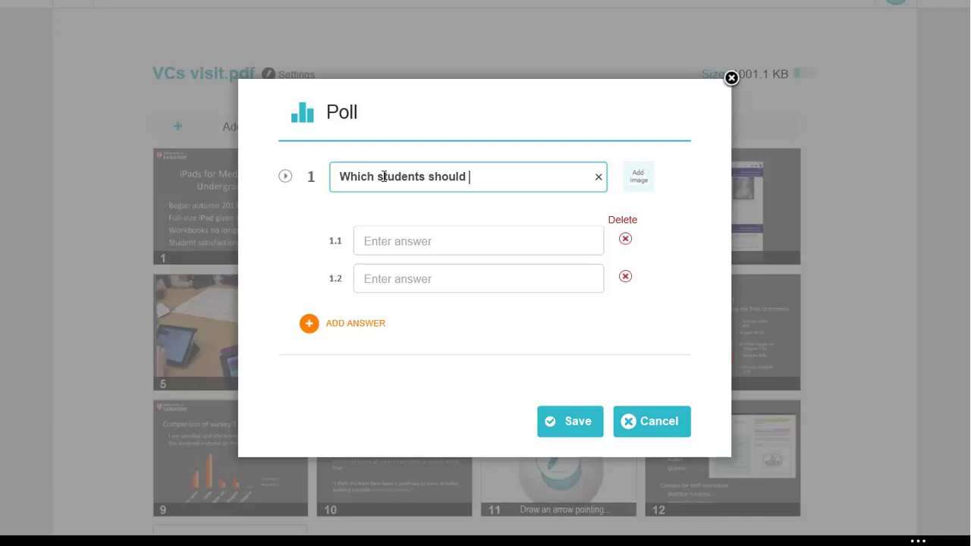
key(BackSpace)
key(BackSpace)
key(BackSpace)
key(BackSpace)
key(BackSpace)
key(BackSpace)
key(BackSpace)
key(BackSpace)
key(BackSpace)
key(BackSpace)
key(BackSpace)
key(BackSpace)
key(BackSpace)
text(level of)
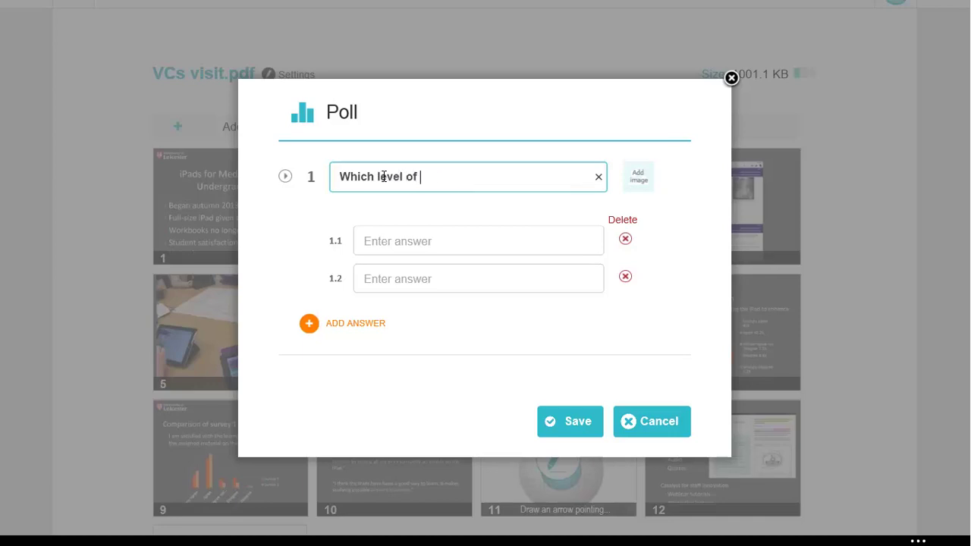
text( medical studen)
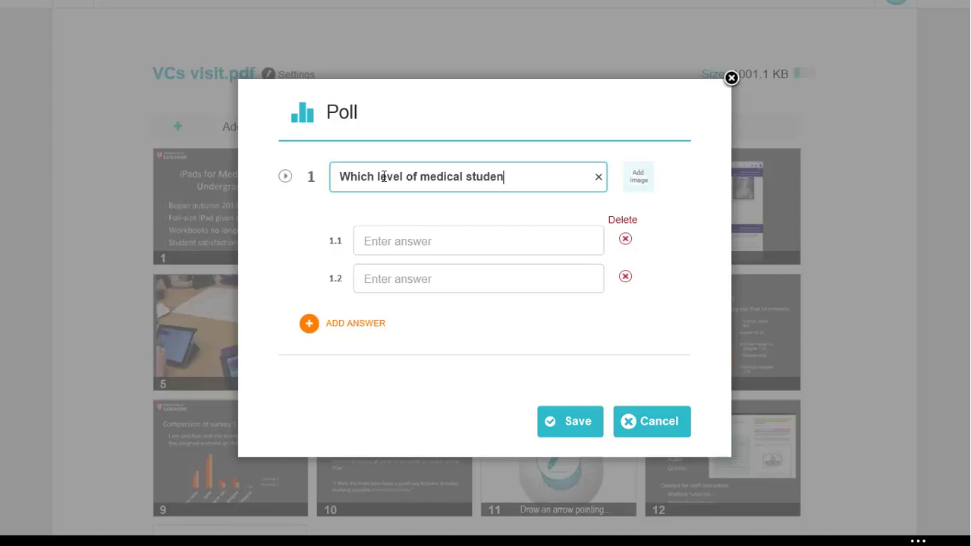
text(ts should be)
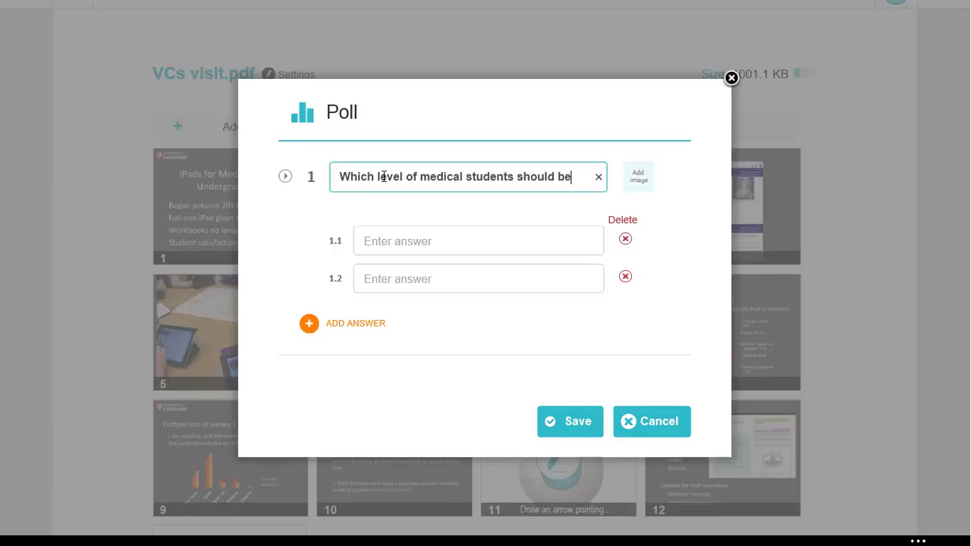
text( given iPads?)
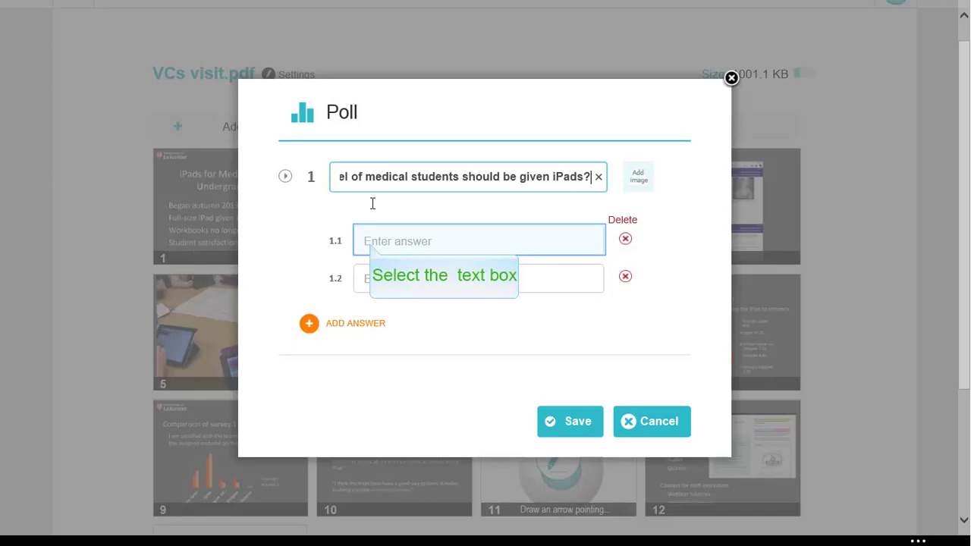
Step: Give the poll four answers: Undergraduates, Clinical, All and None
click(371, 242)
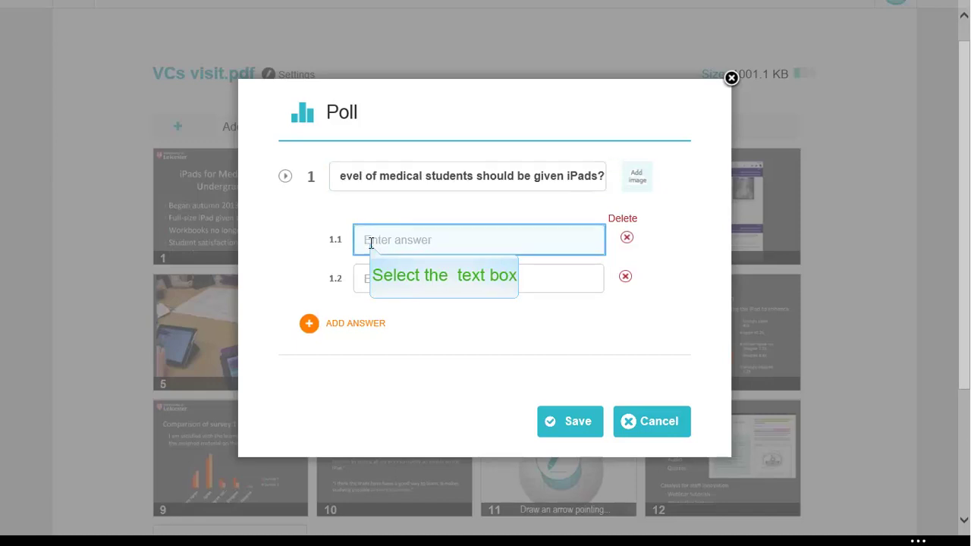
text(U)
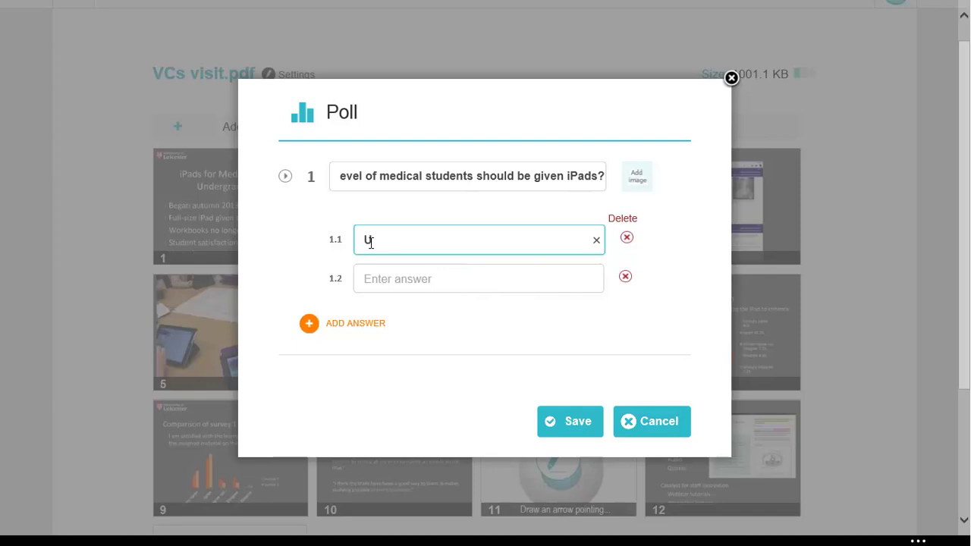
text(ndergraduates)
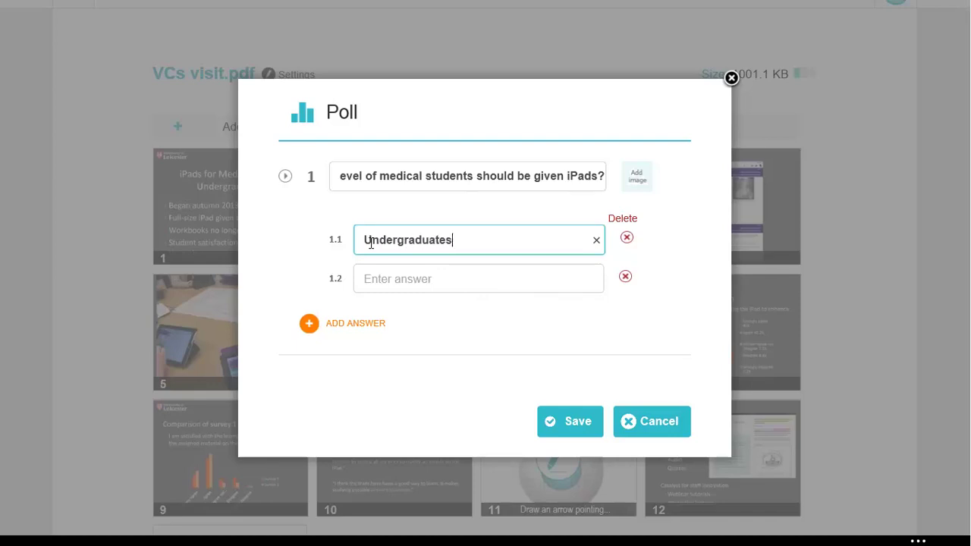
key(Tab)
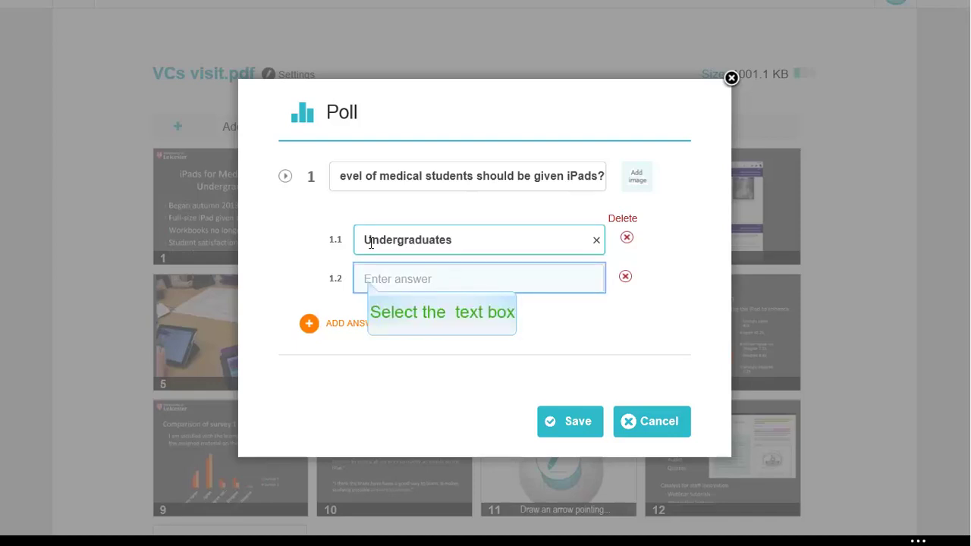
click(369, 280)
text(C)
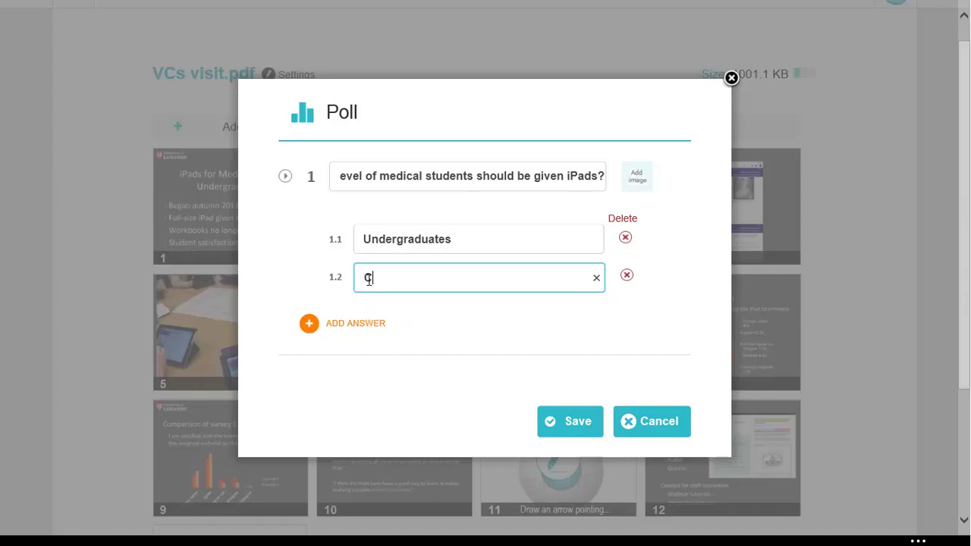
text(linical)
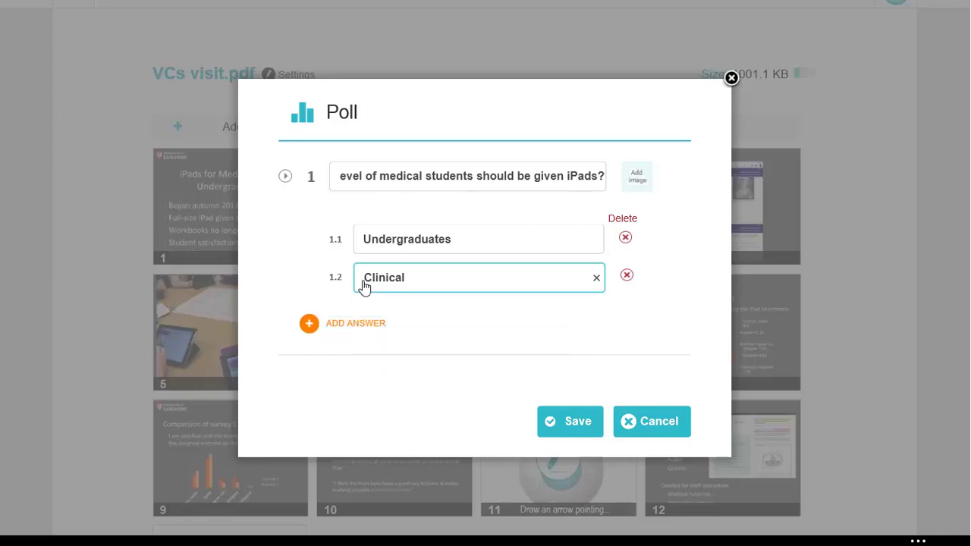
click(353, 324)
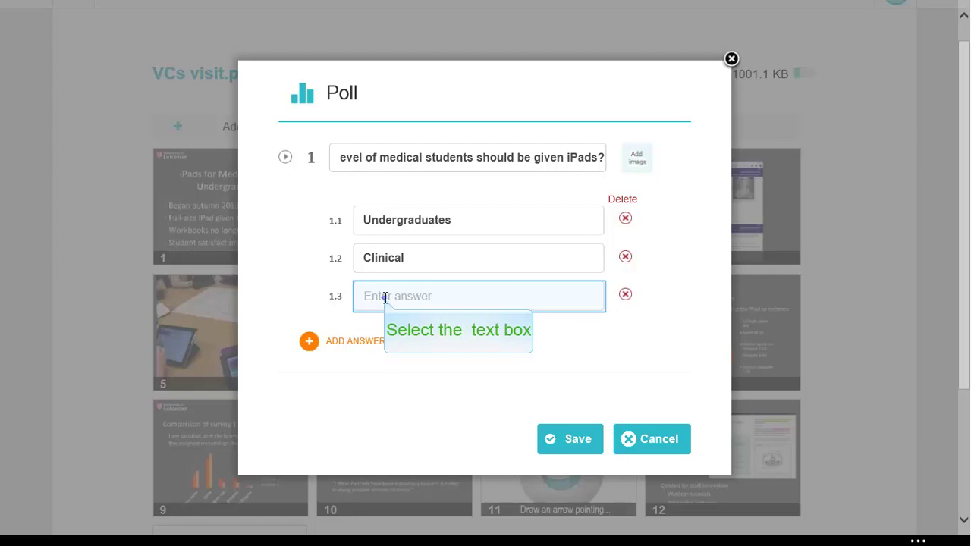
click(386, 298)
text(All)
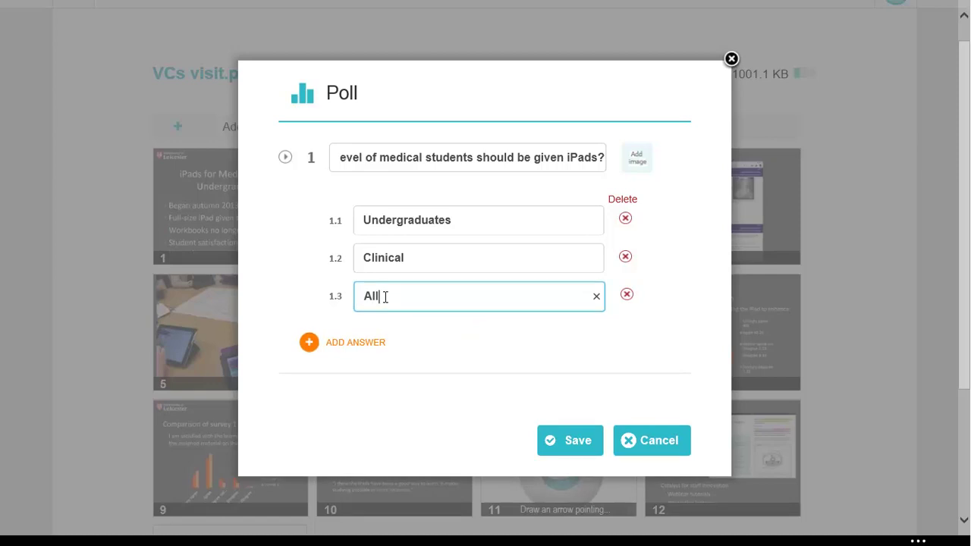
click(368, 341)
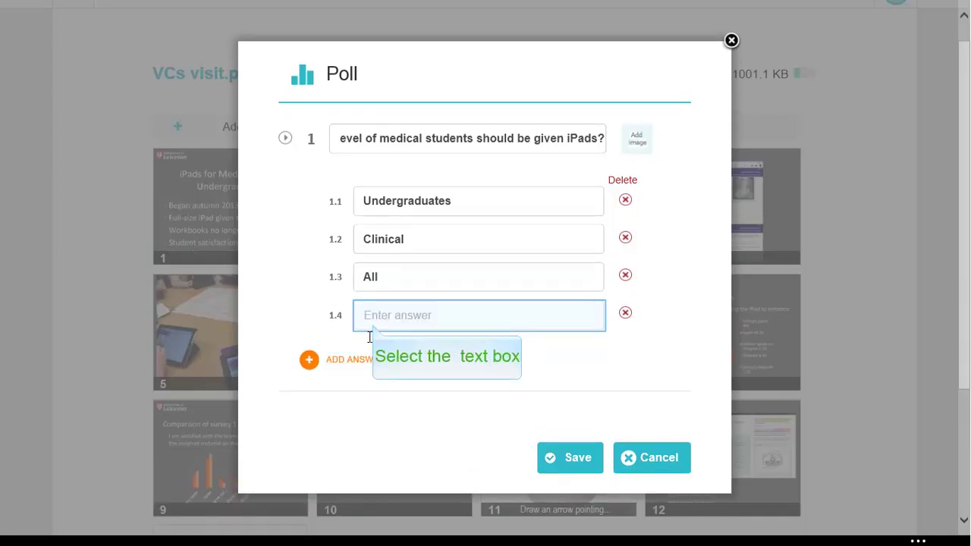
click(374, 321)
text(None)
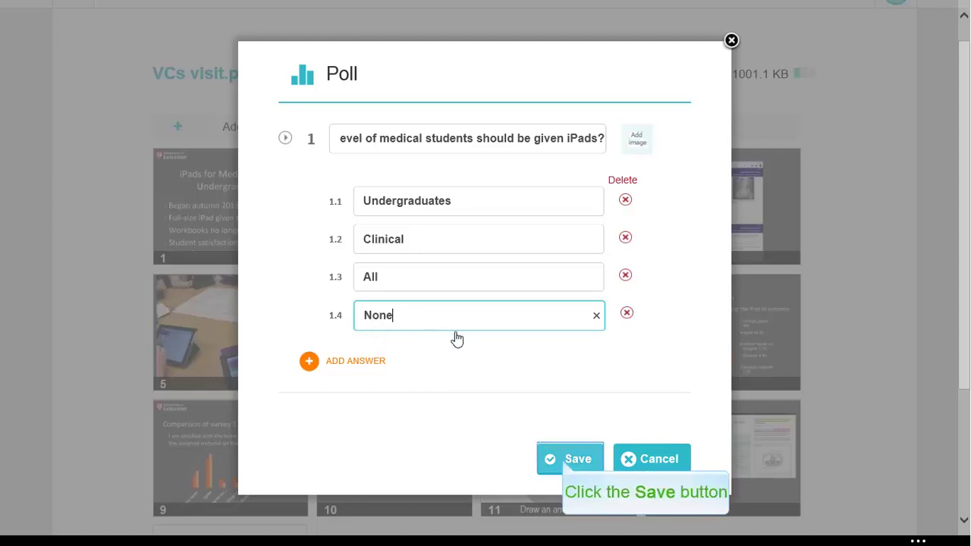
Step: Save the poll slide and move it from position 13 to between slides 9 and 10
click(565, 463)
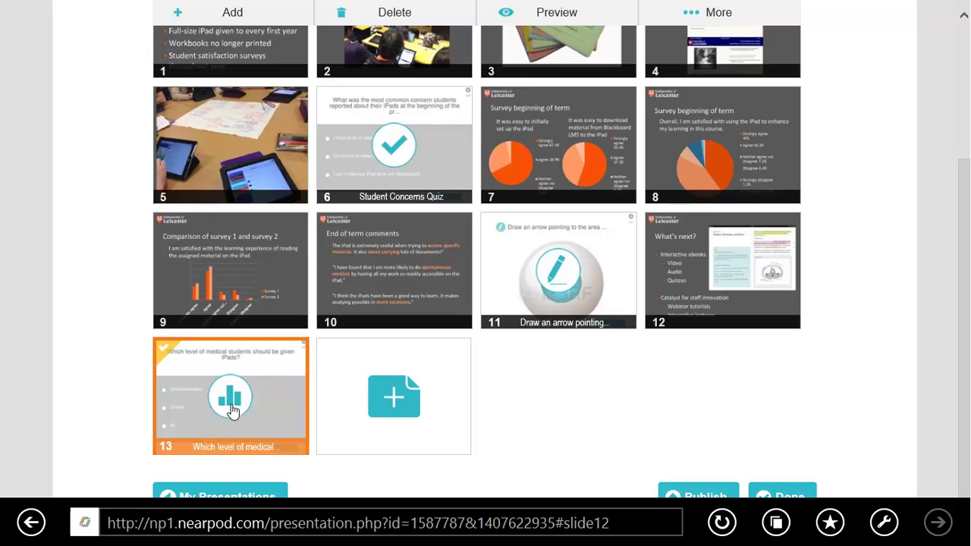
drag(233, 411, 367, 278)
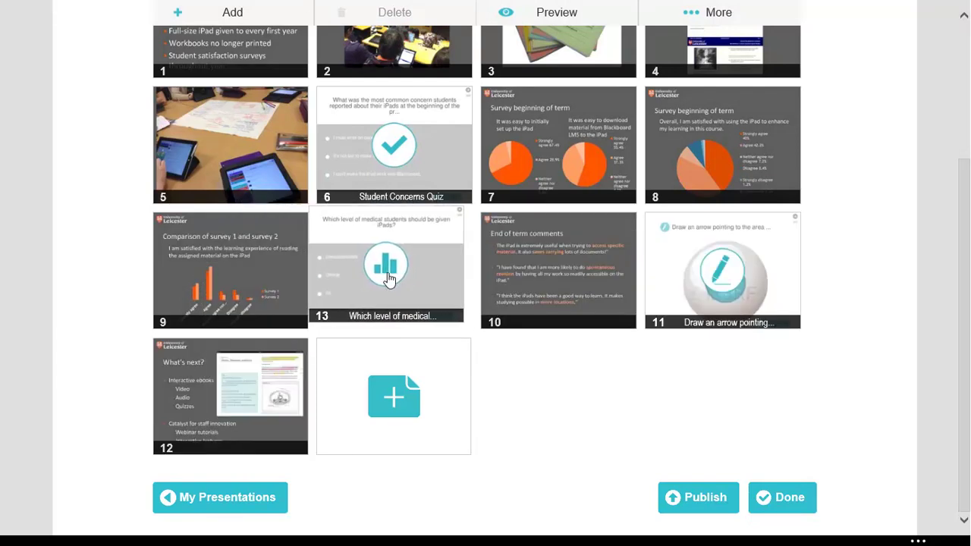
drag(367, 279, 398, 280)
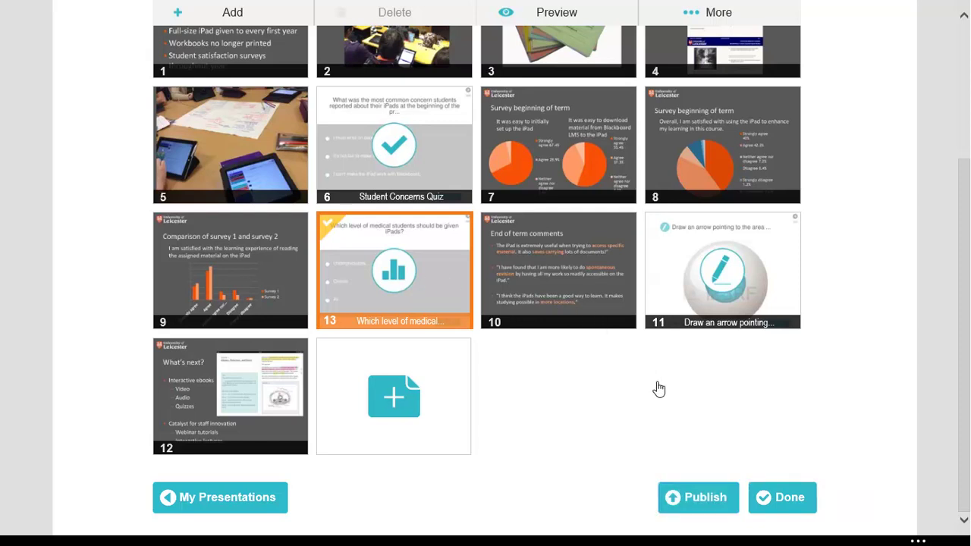
Step: Publish the VCs visit.pdf presentation again and confirm
click(685, 499)
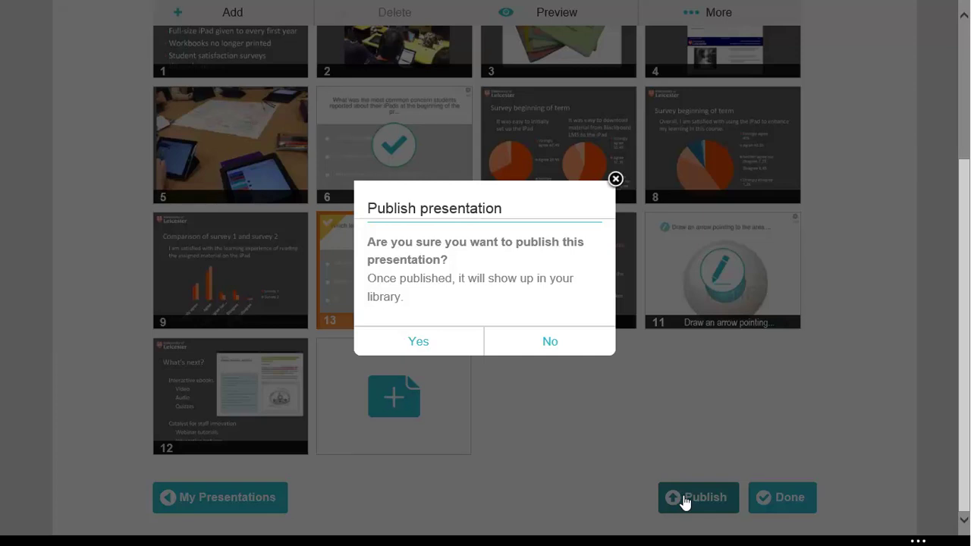
click(445, 343)
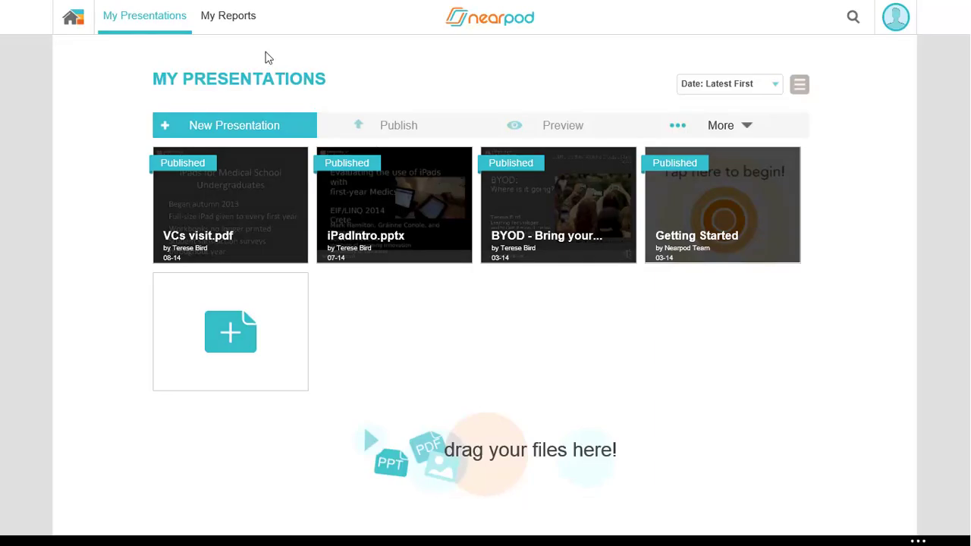